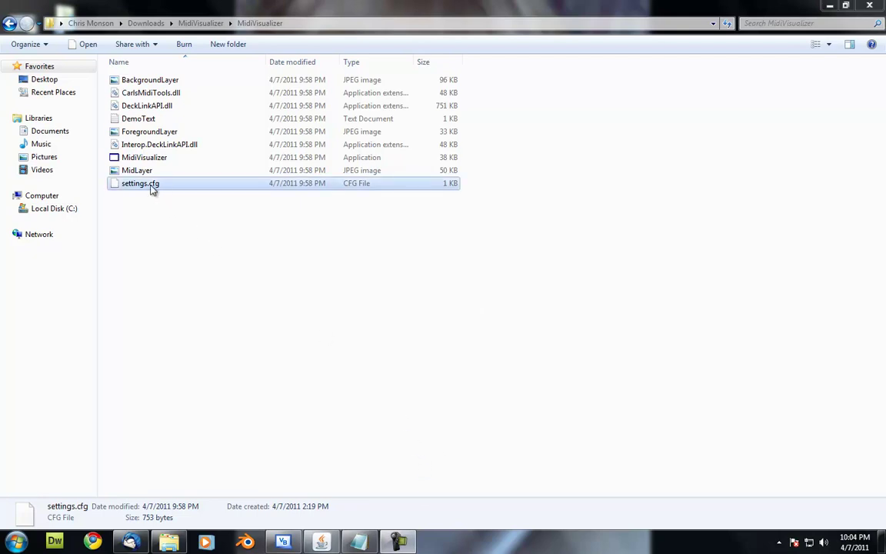
Open settings.cfg in Notepad and scan it from MidiInputA down to the output settings
left_click_drag(152, 190, 357, 541)
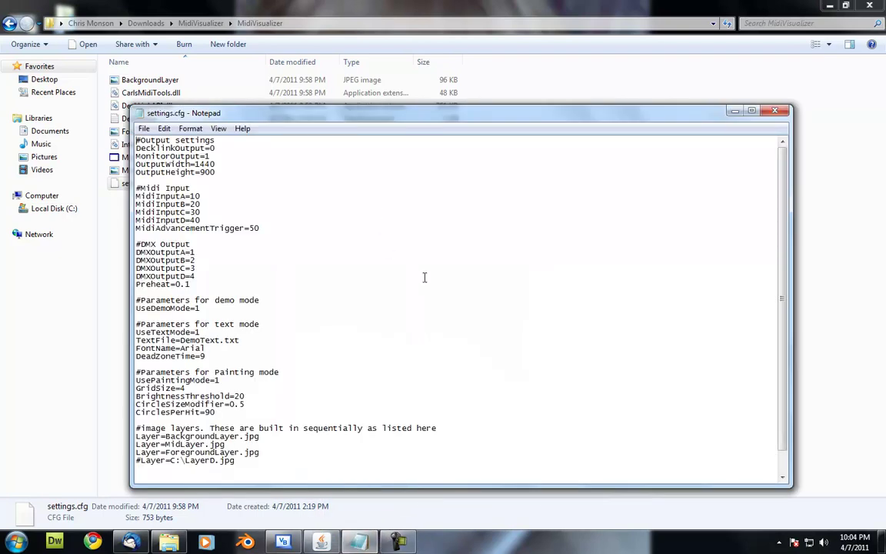
left_click(199, 194)
scroll(306, 227, "down", 1)
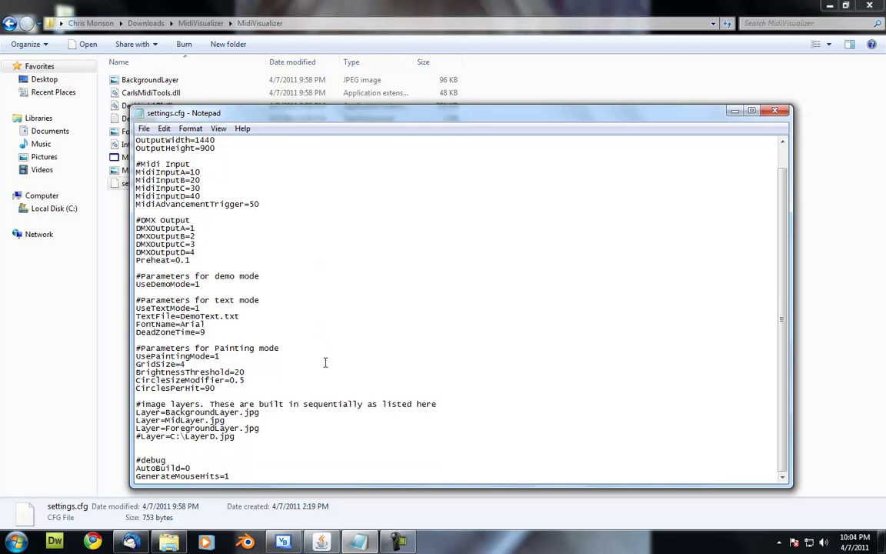
scroll(293, 326, "up", 1)
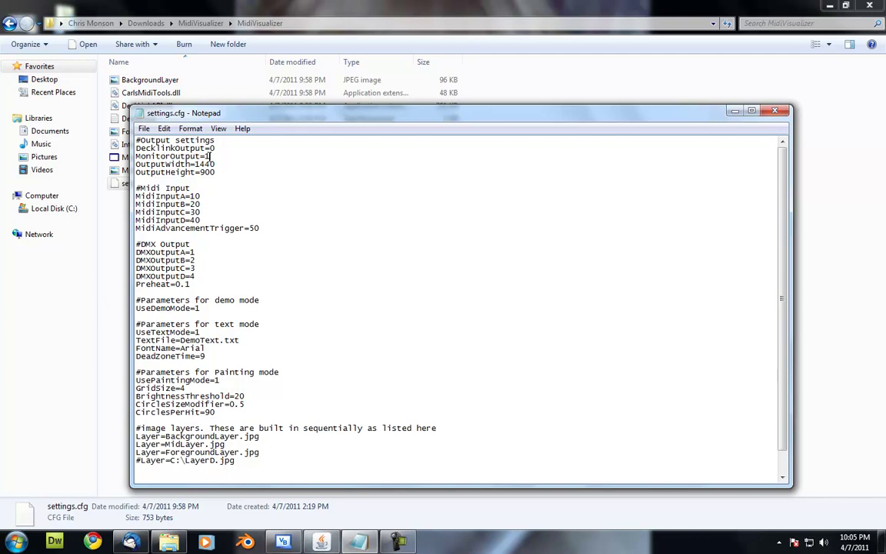
left_click(209, 156)
left_click(213, 163)
left_click(223, 170)
scroll(214, 187, "down", 1)
scroll(192, 173, "up", 1)
left_click(202, 197)
double_click(202, 197)
double_click(195, 196)
double_click(194, 212)
double_click(195, 220)
left_click(154, 229)
left_click_drag(134, 229, 200, 230)
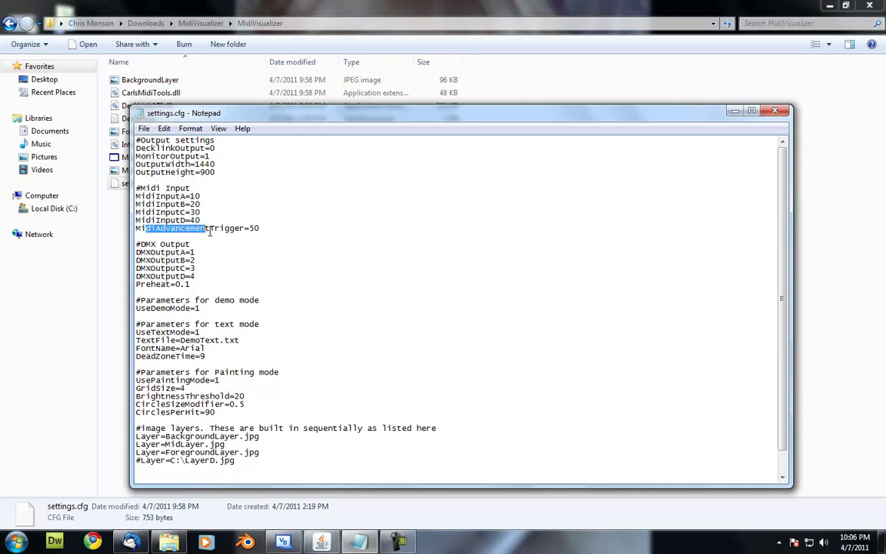
left_click(201, 229)
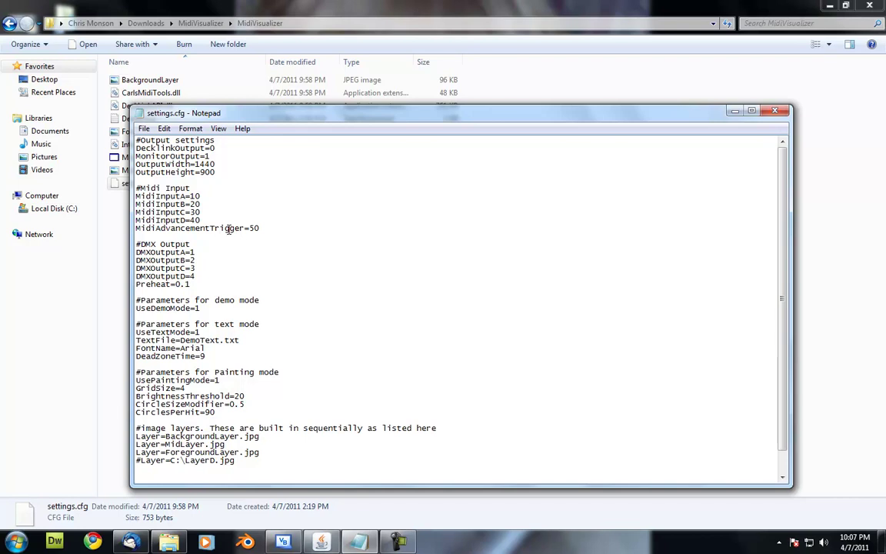
left_click(259, 228)
scroll(203, 254, "down", 1)
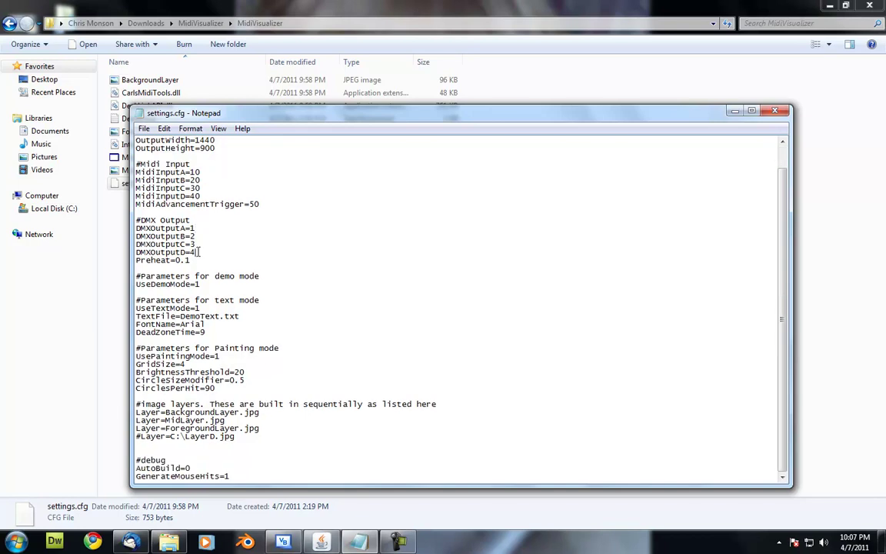
left_click(218, 250)
left_click(198, 227)
key("Down")
left_click(230, 261)
key("shift+Left")
key("shift+Left")
key("shift+Left")
key("shift+Left")
left_click(202, 263)
left_click_drag(204, 284, 135, 276)
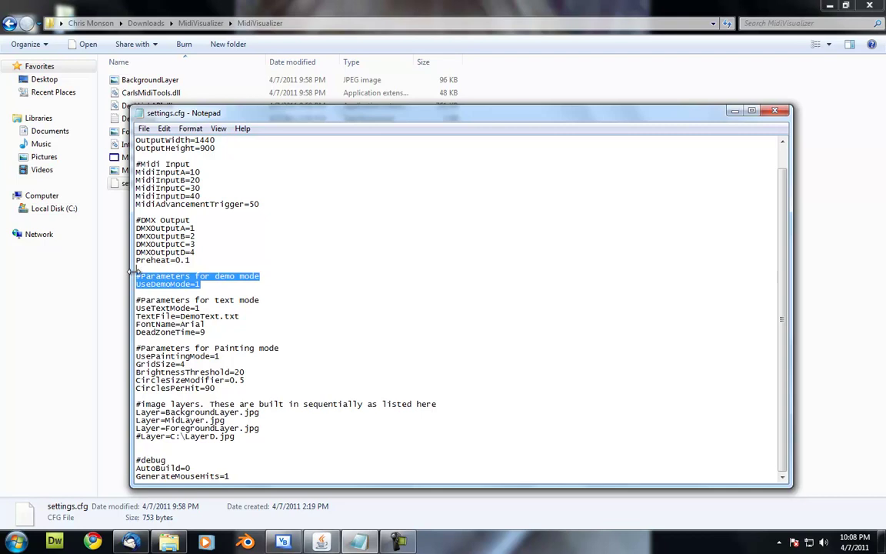
left_click(223, 286)
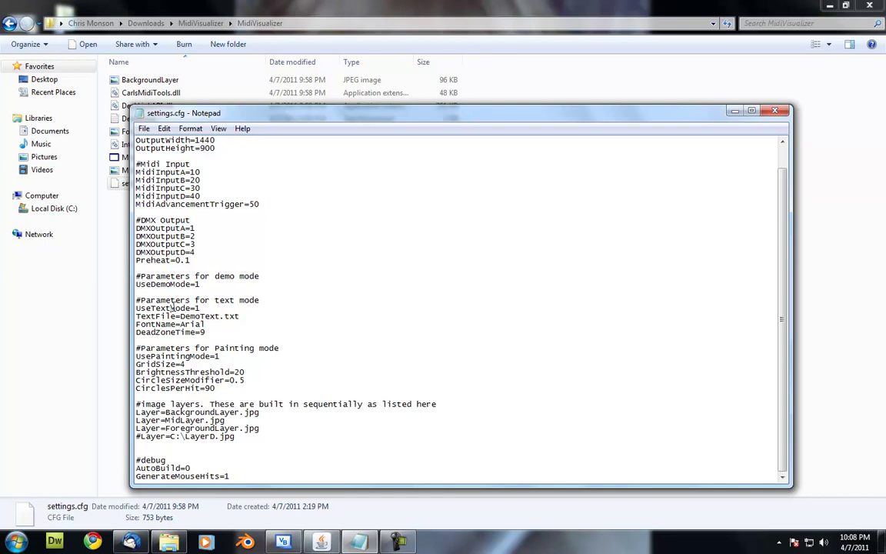
left_click(218, 308)
left_click_drag(180, 316, 256, 316)
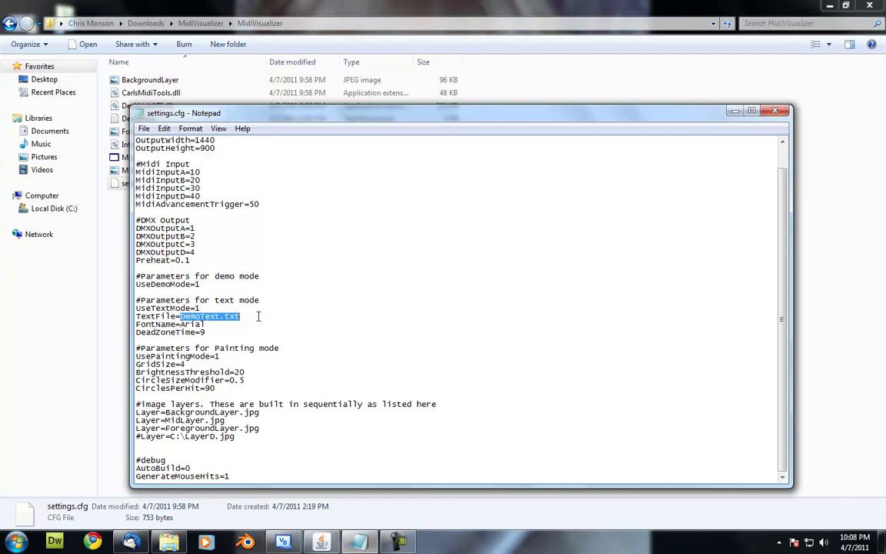
left_click(257, 316)
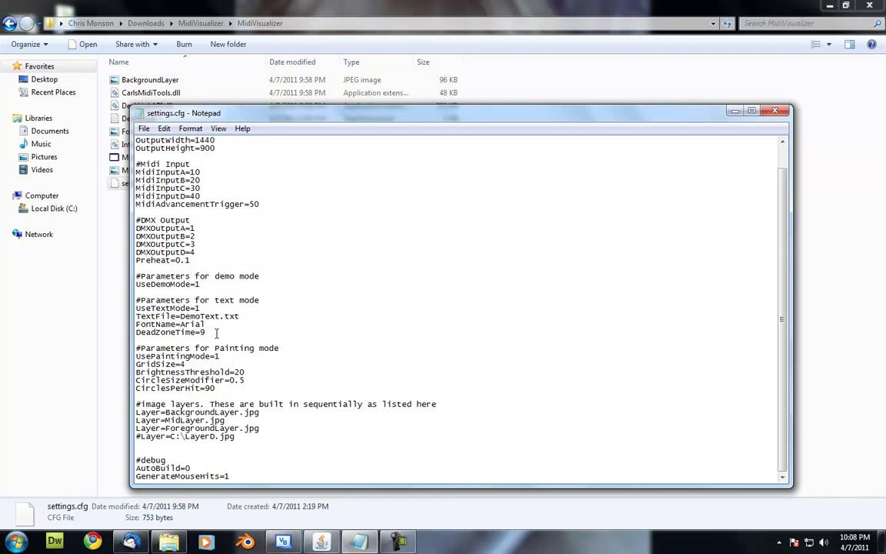
left_click(181, 316)
type("C:\\")
key("BackSpace")
key("BackSpace")
key("BackSpace")
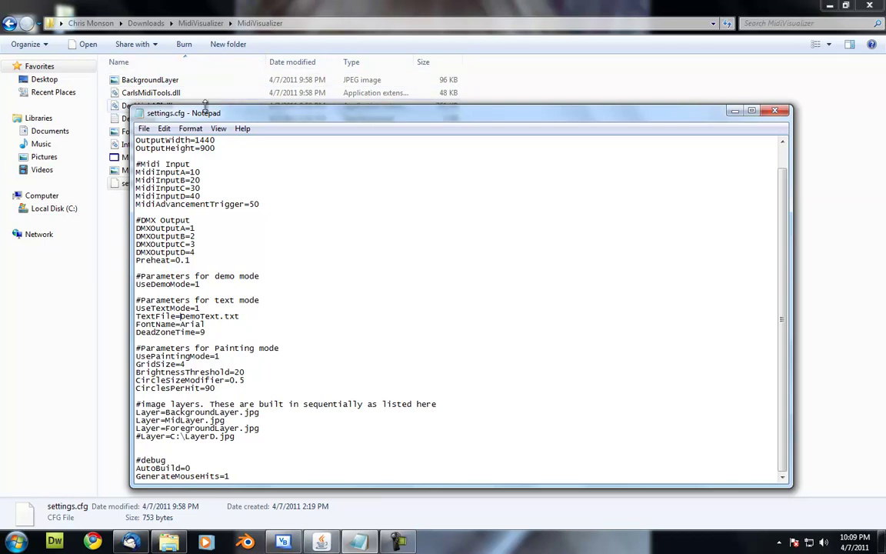
left_click_drag(203, 117, 223, 108)
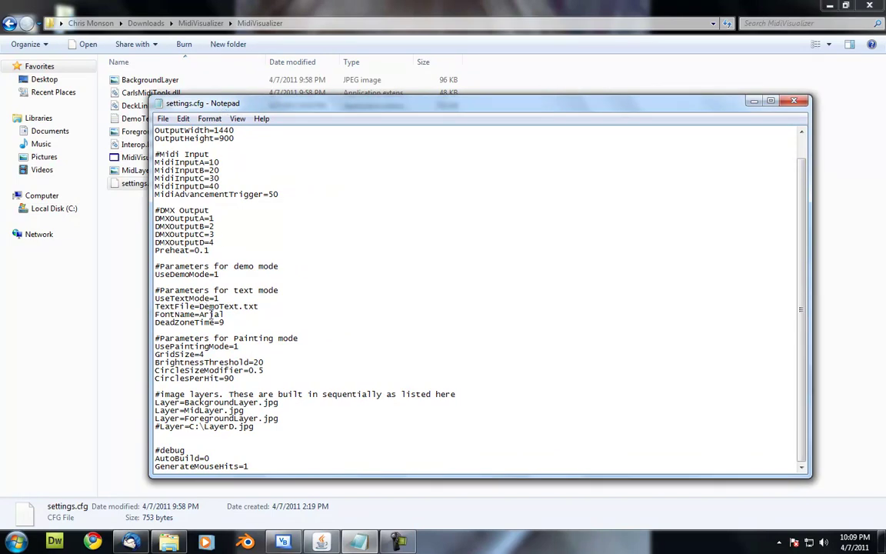
key("Down")
key("Right")
key("Right")
left_click_drag(155, 315, 227, 314)
left_click_drag(225, 322, 156, 322)
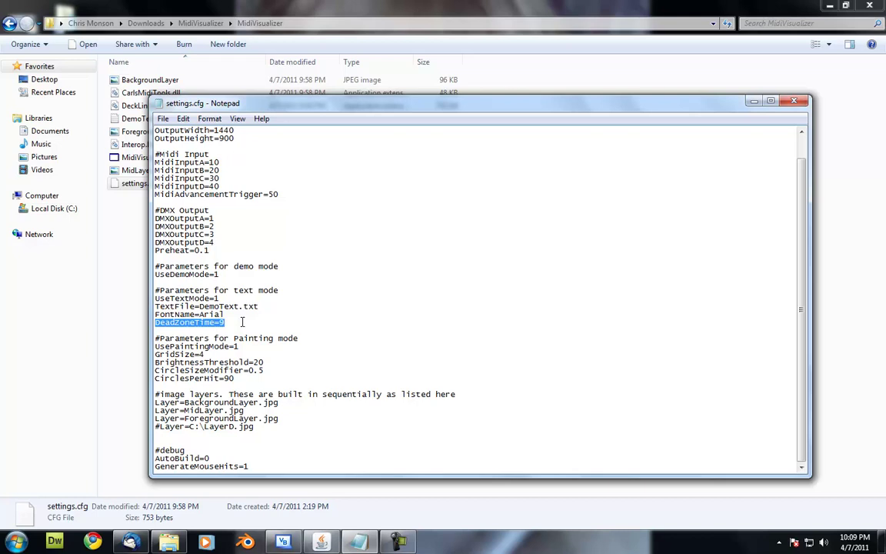
left_click(243, 322)
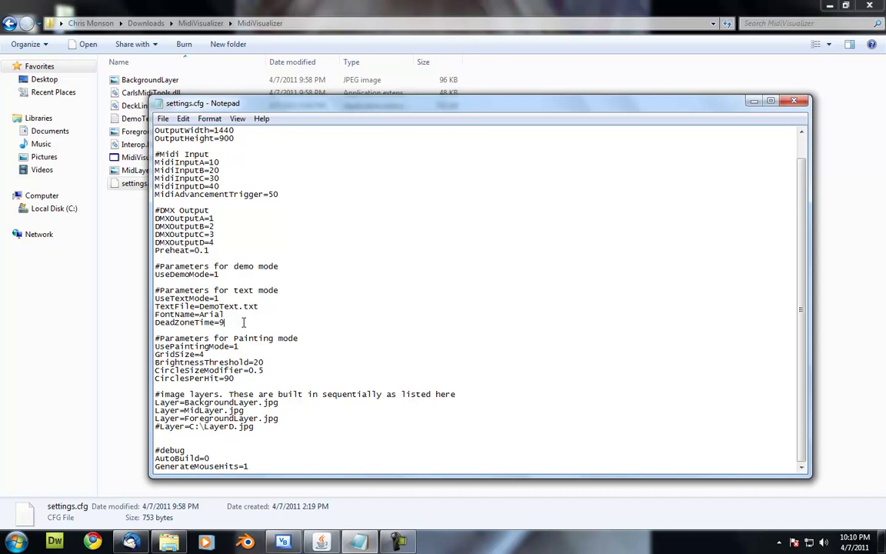
left_click(261, 353)
left_click_drag(223, 346, 245, 351)
left_click(241, 346)
left_click_drag(240, 346, 231, 351)
left_click(255, 362)
double_click(202, 353)
left_click_drag(203, 354, 154, 354)
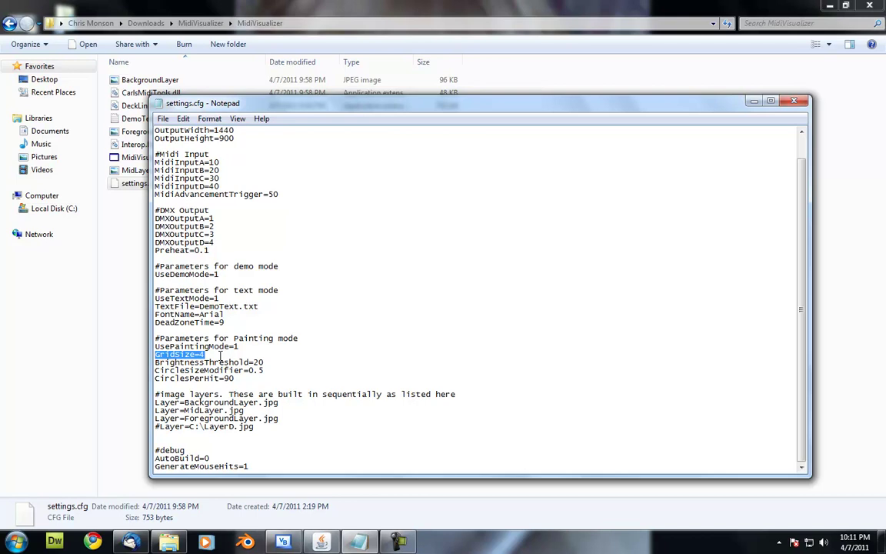
left_click(229, 361)
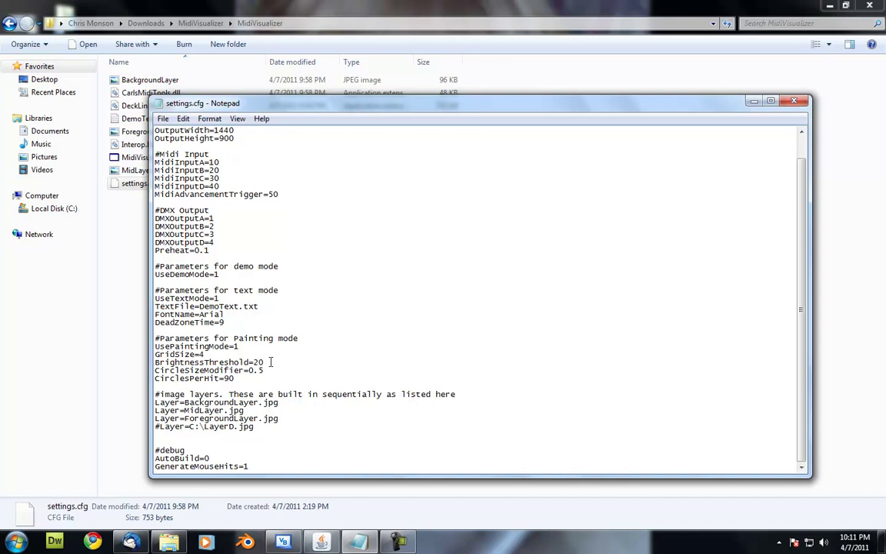
left_click_drag(271, 362, 153, 361)
left_click(275, 361)
double_click(278, 362)
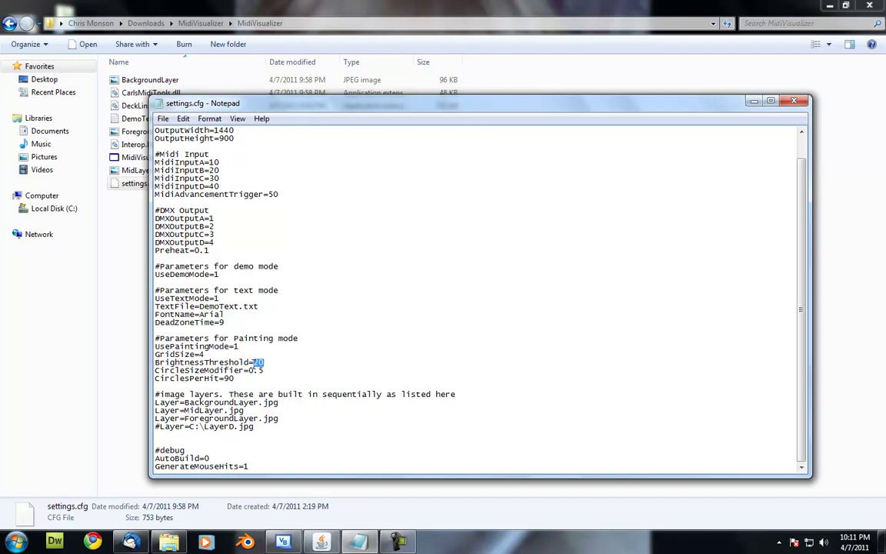
left_click(282, 363)
double_click(259, 362)
left_click(275, 372)
left_click(278, 374)
left_click(254, 410)
left_click_drag(253, 410, 144, 404)
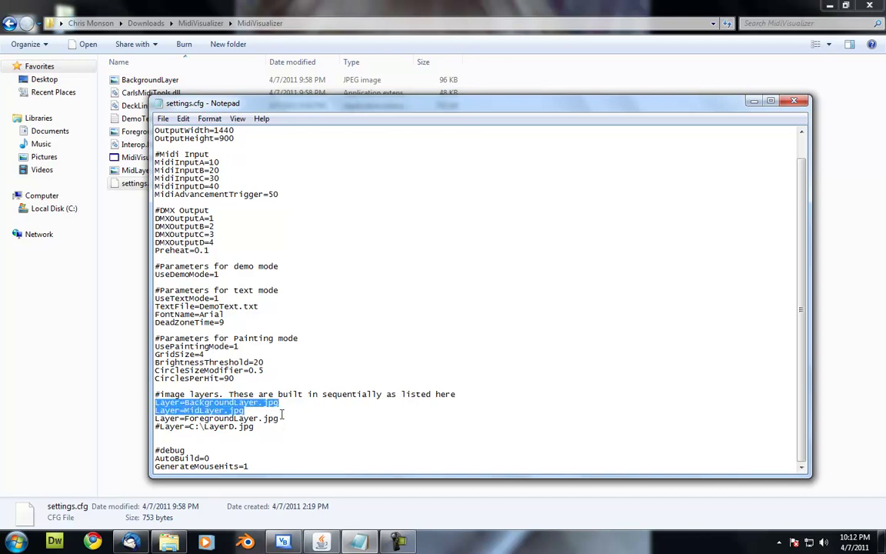
left_click_drag(292, 416, 154, 403)
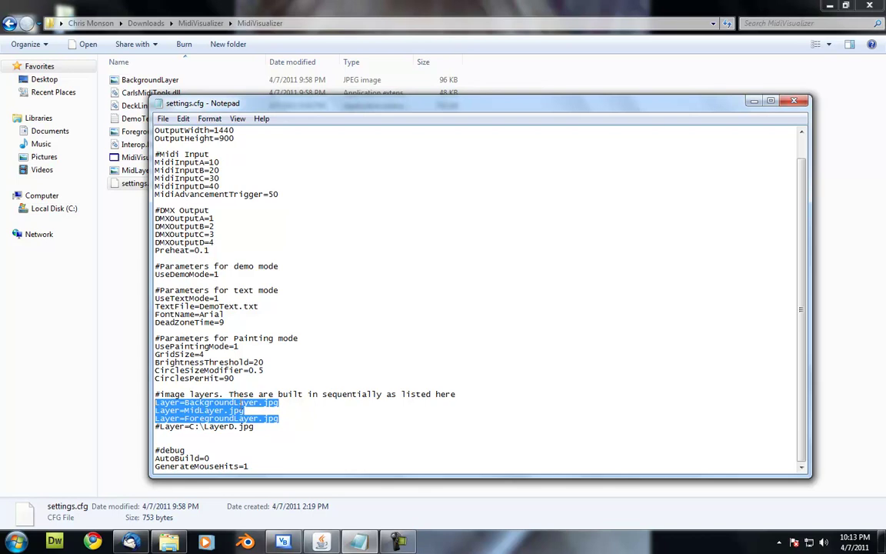
left_click(241, 402)
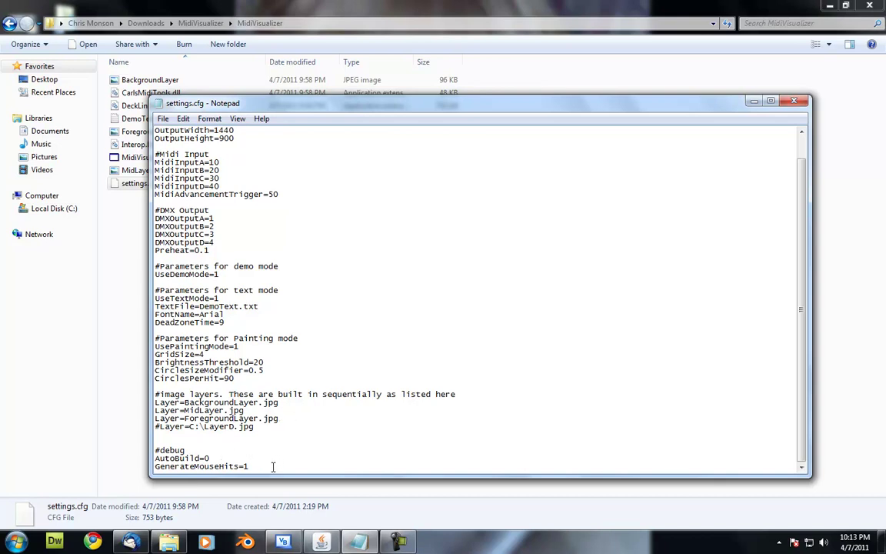
Point out the AutoBuild=0 debug line and the MidiInputD and MidiAdvancementTrigger settings
left_click(155, 458)
left_click(217, 456, "shift")
left_click(222, 458)
left_click_drag(279, 194, 120, 189)
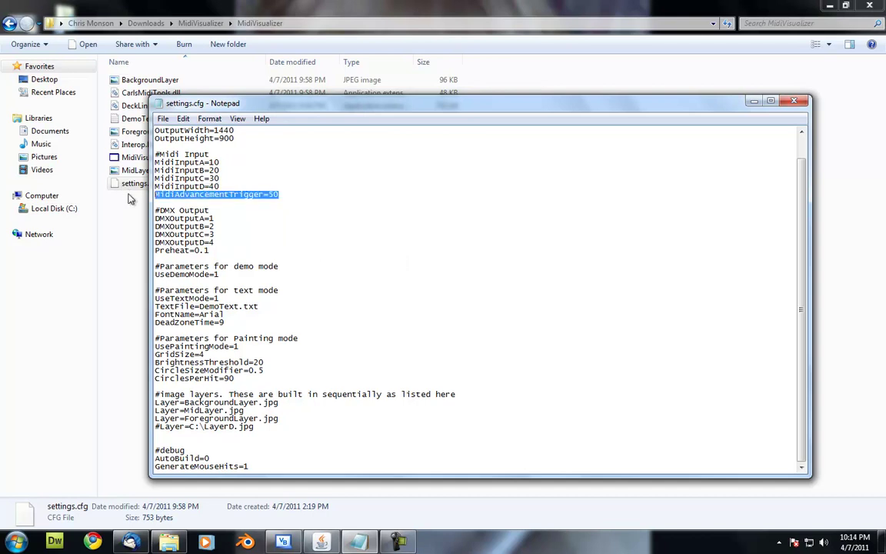
left_click(302, 246)
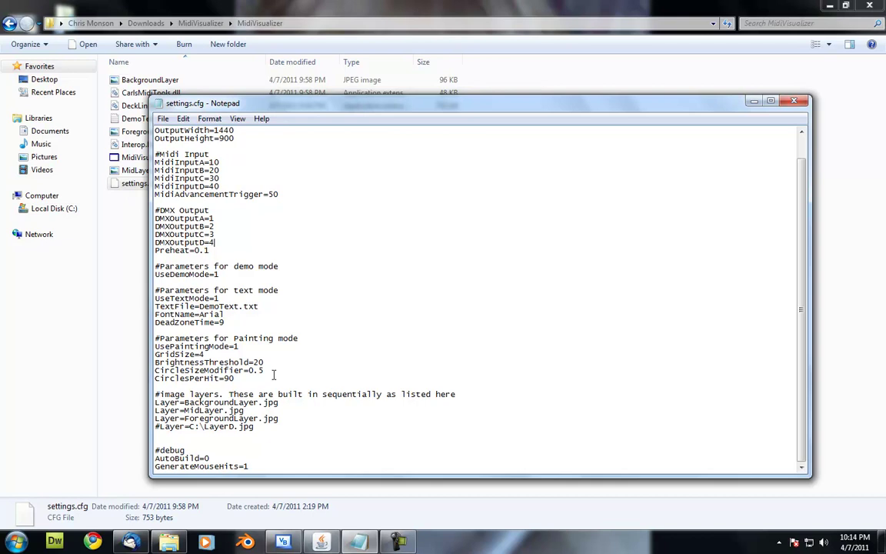
Launch MidiVisualizer.exe from its folder, allowing it past the security warning
left_click(283, 12)
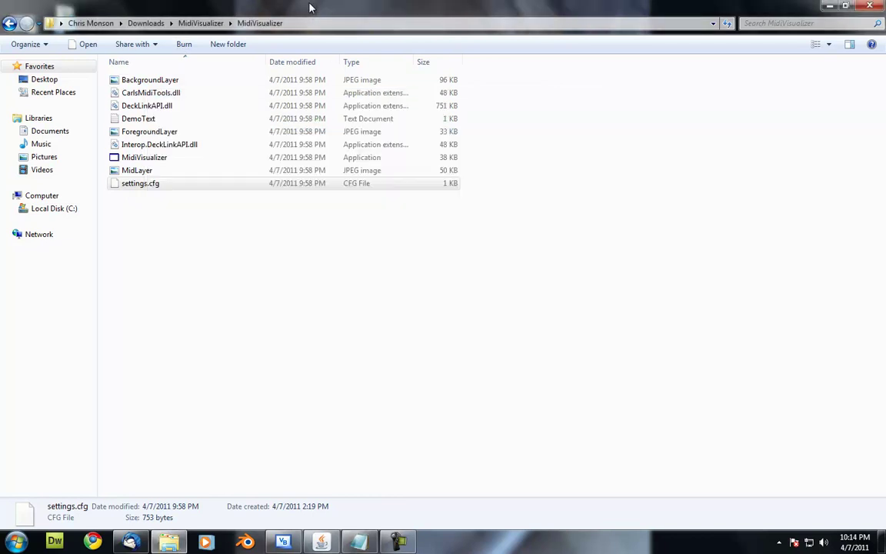
left_click(152, 159)
double_click(151, 159)
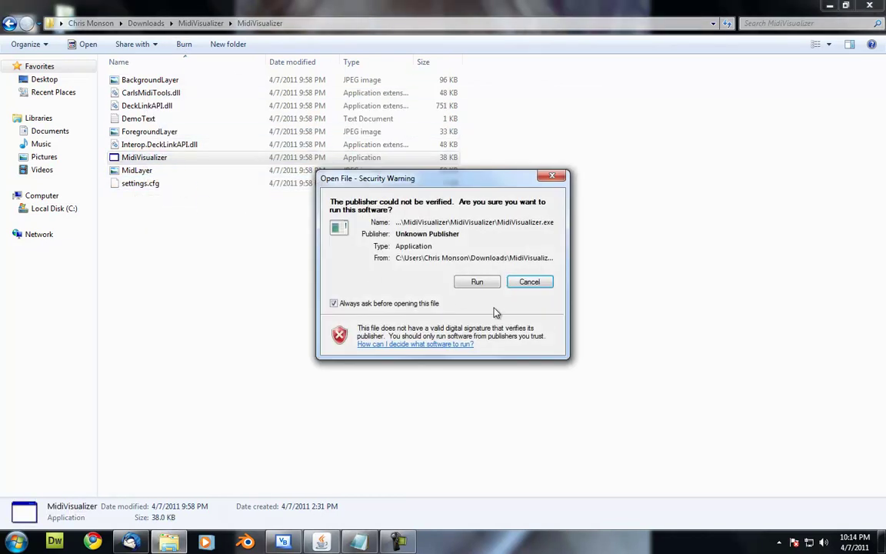
left_click(476, 282)
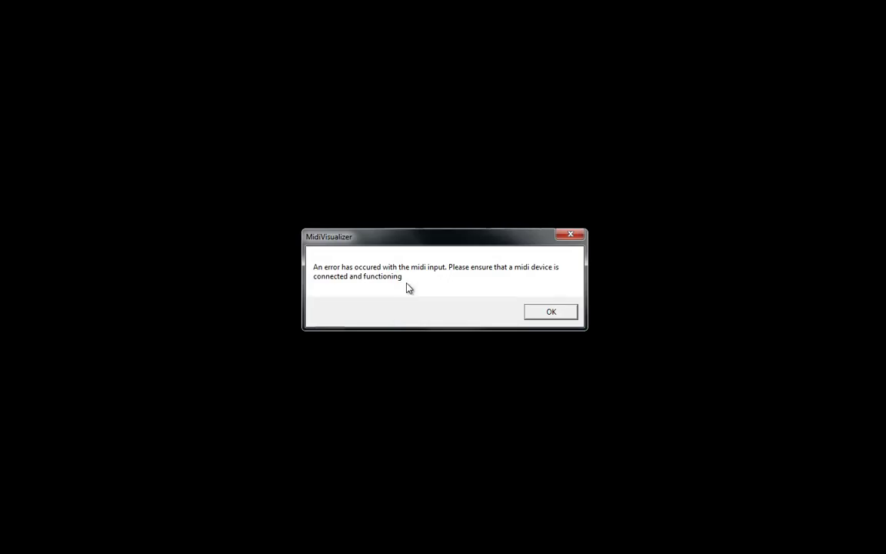